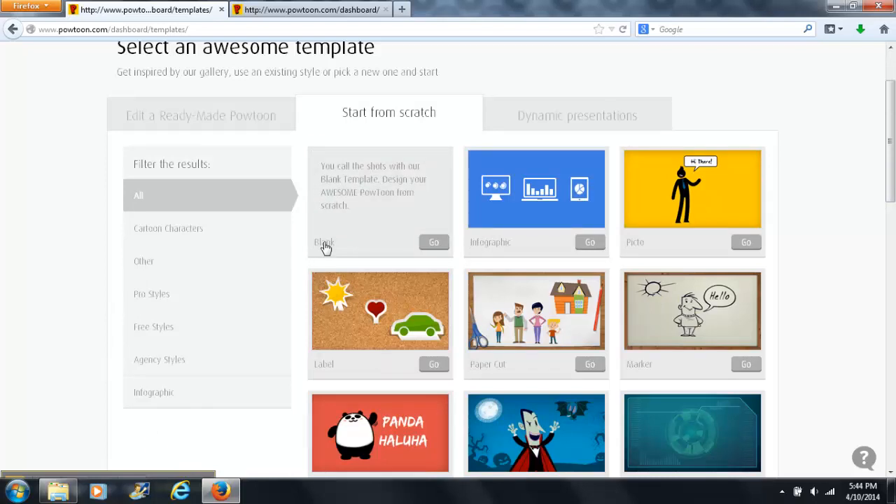
Preview the Blank template, then create a new Powtoon from the Paper Cut template.
left_click(324, 246)
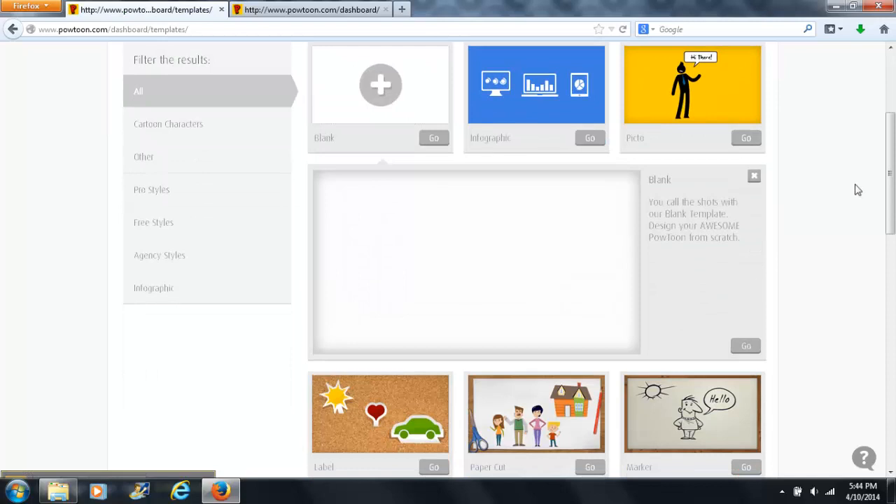
left_click_drag(894, 183, 894, 185)
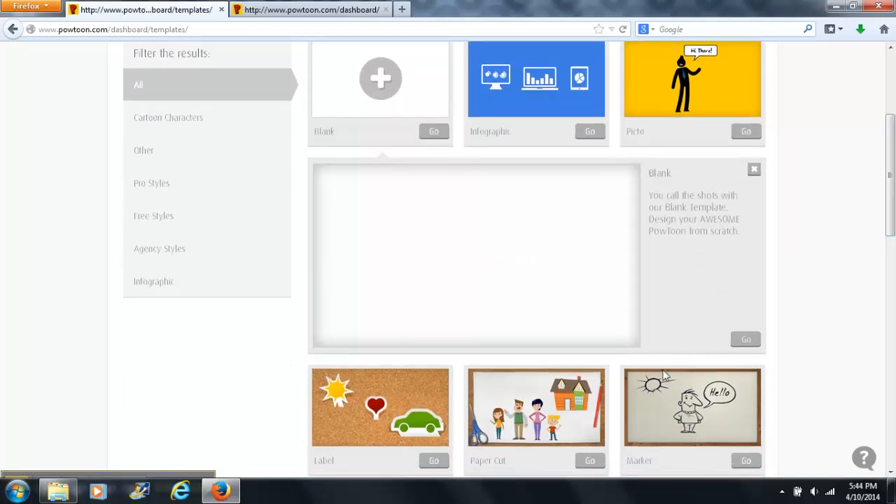
scroll(894, 183, "down", 4)
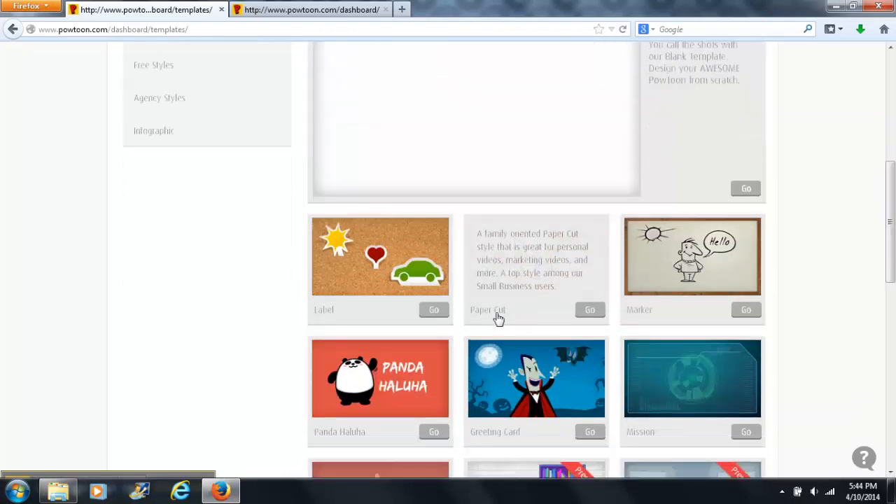
left_click(588, 312)
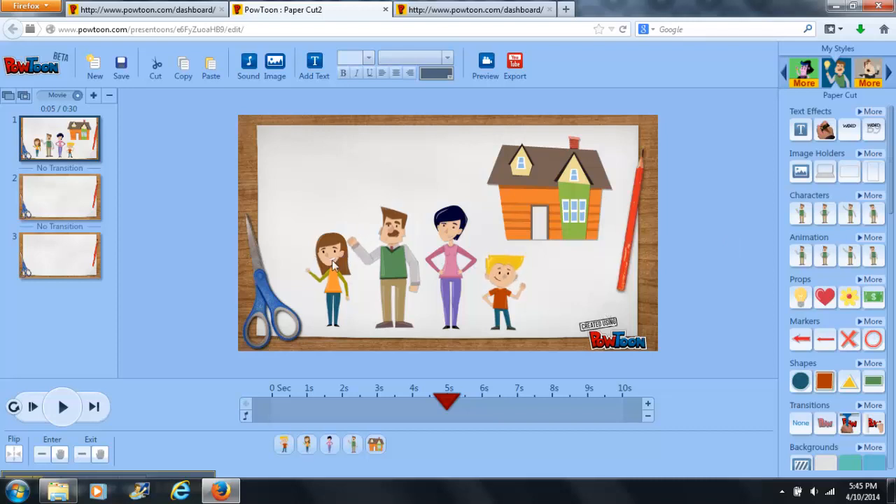
Move the four family characters off the first slide's canvas, leaving the house, and duplicate the slide.
left_click_drag(333, 265, 152, 246)
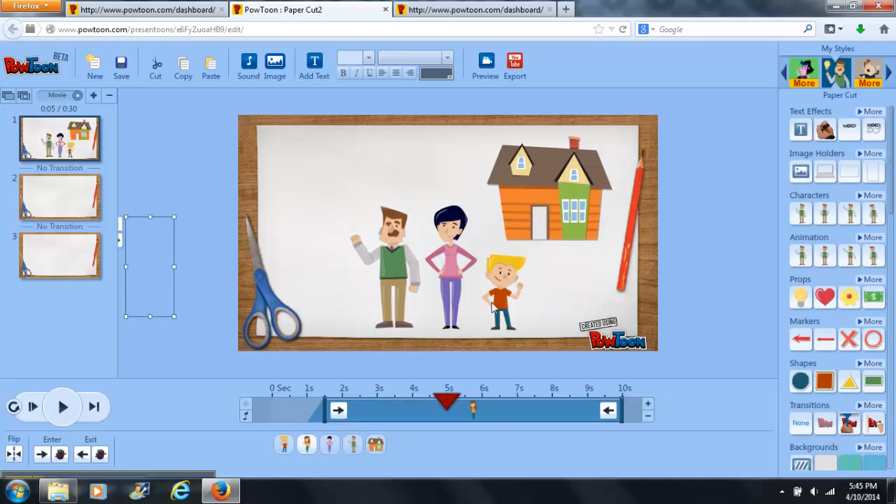
left_click_drag(497, 280, 711, 259)
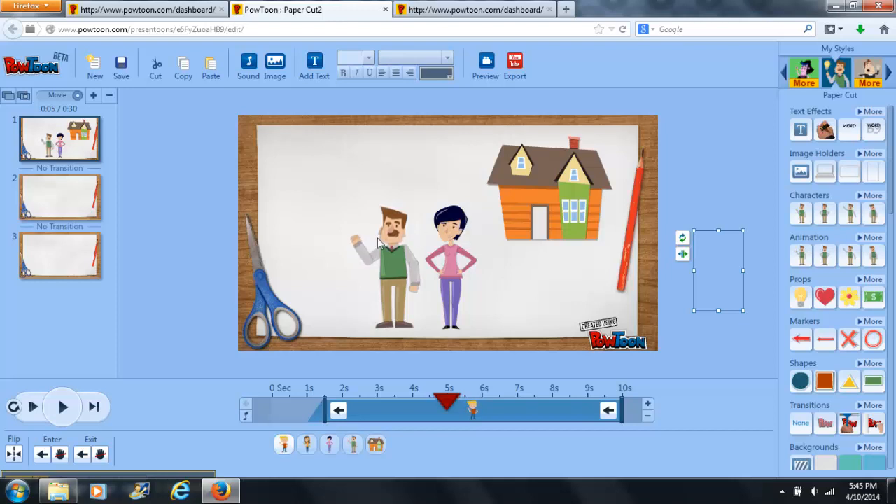
left_click_drag(379, 243, 173, 263)
left_click_drag(450, 266, 722, 259)
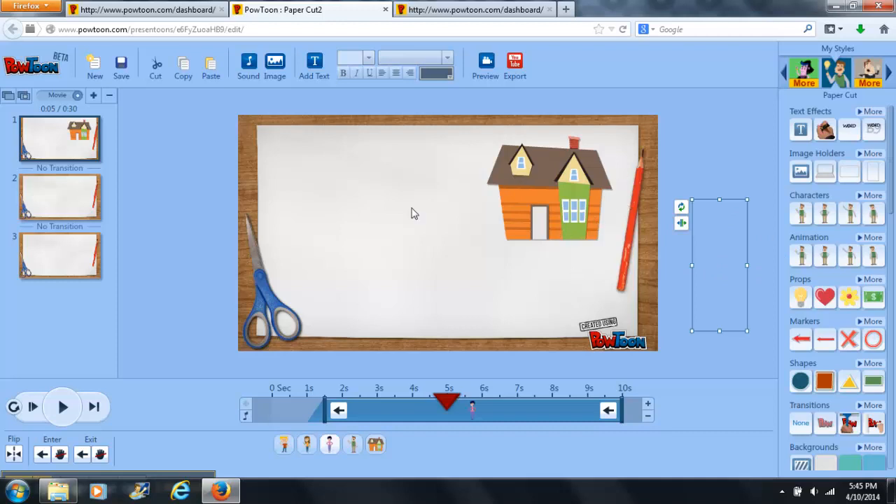
left_click(9, 101)
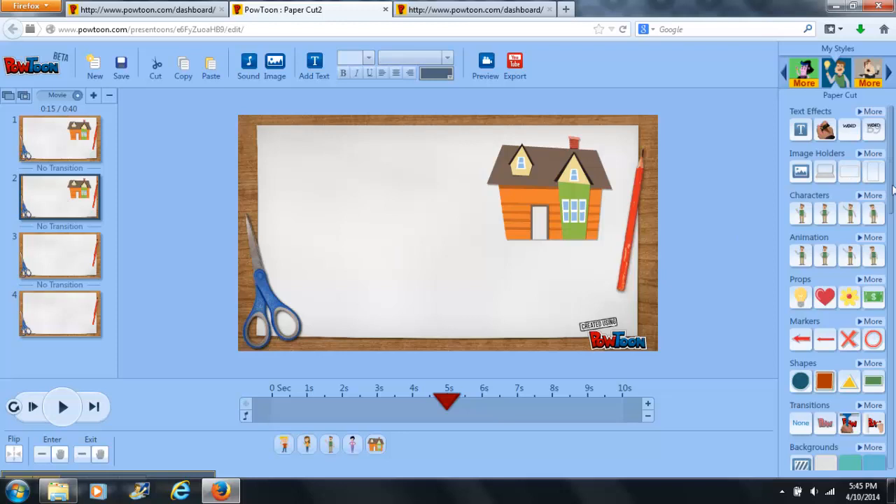
Add the Cloud prop to slide 2 and place it near the top of the paper, beside the house.
left_click_drag(892, 182, 891, 447)
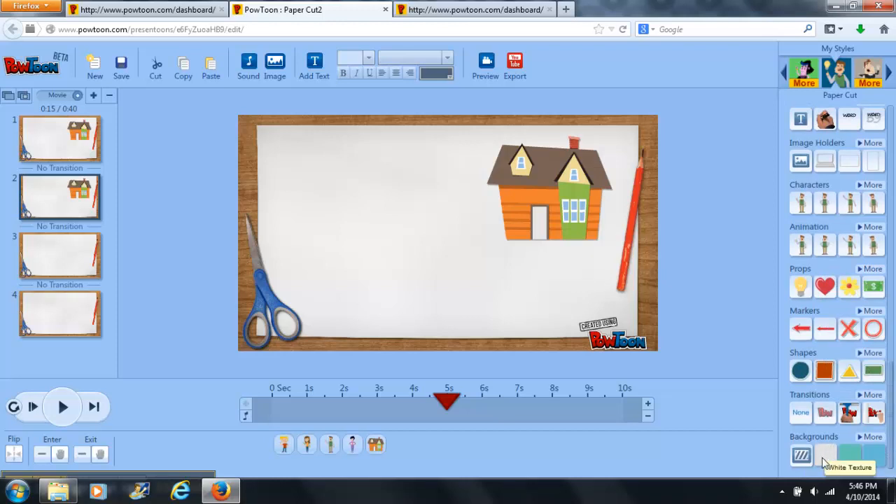
left_click(872, 437)
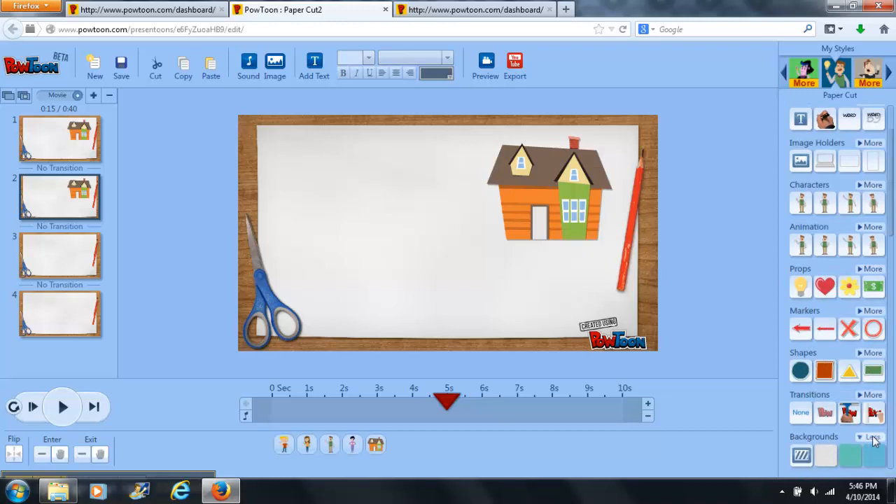
left_click_drag(893, 189, 895, 275)
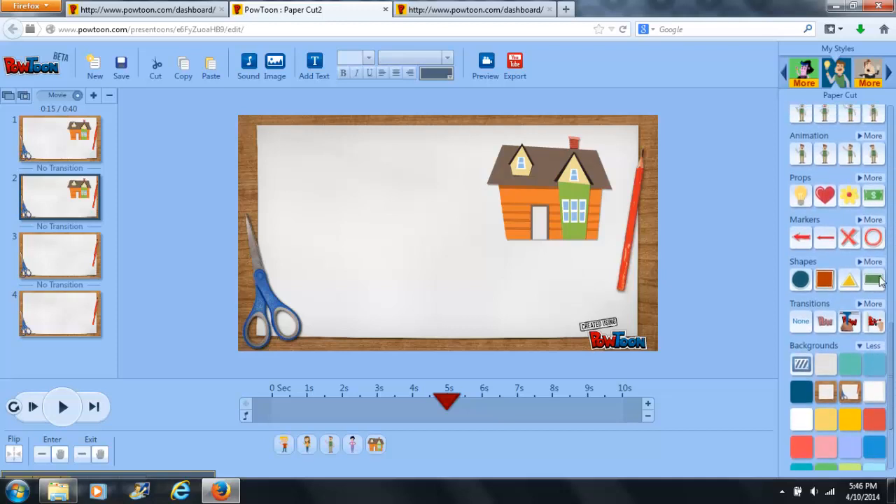
left_click(872, 179)
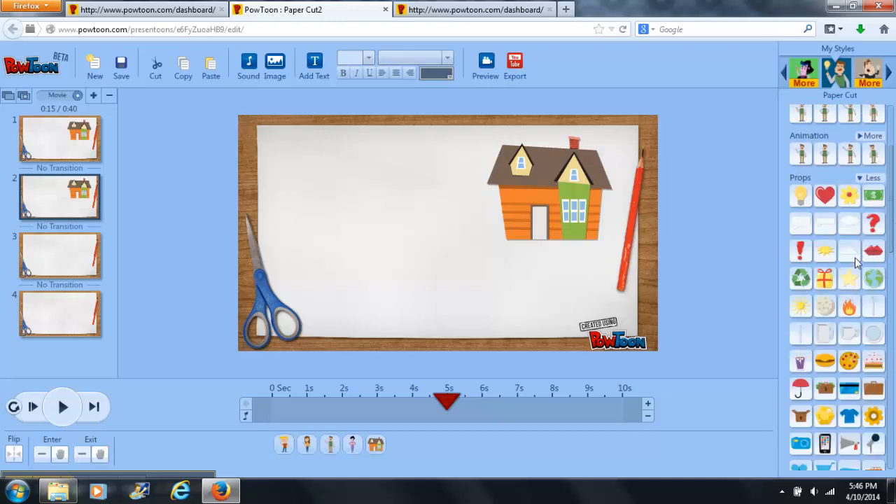
mouse_move(849, 252)
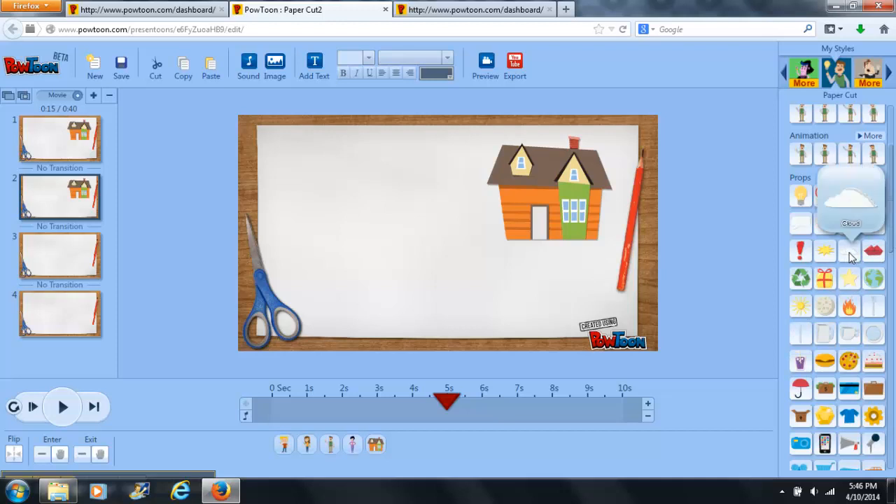
left_click(849, 254)
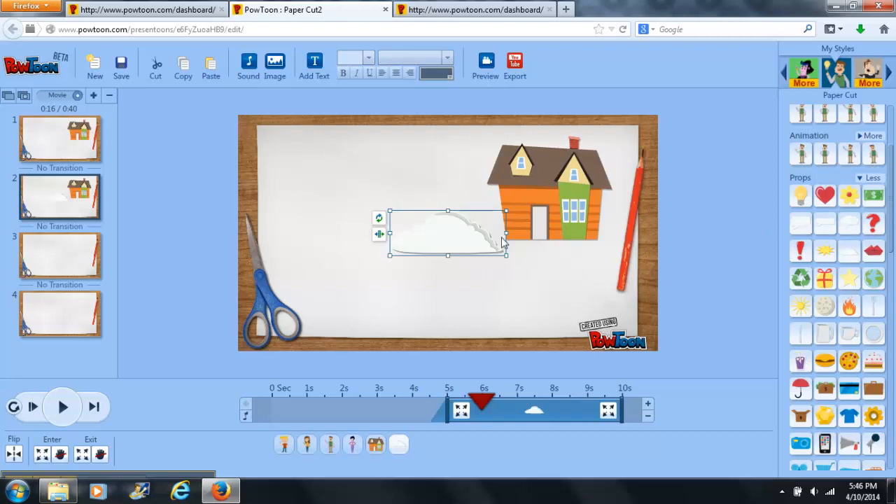
left_click_drag(452, 248, 421, 172)
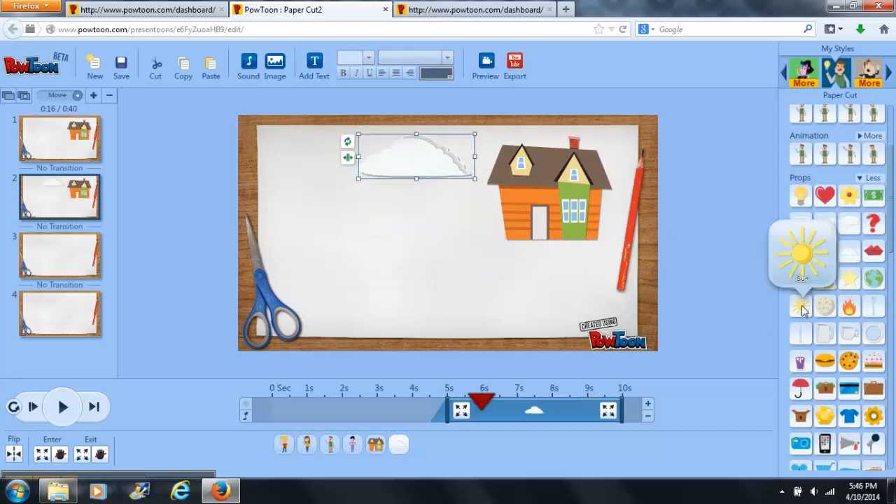
Add the Sun prop, shrink it to a small size and place it in the paper's upper-left corner.
left_click(802, 311)
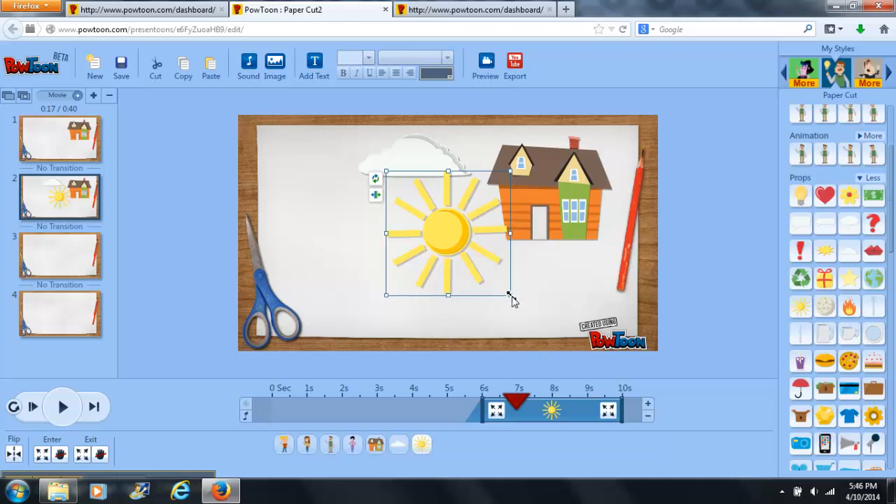
left_click_drag(510, 297, 303, 163)
left_click(290, 161)
left_click(292, 155)
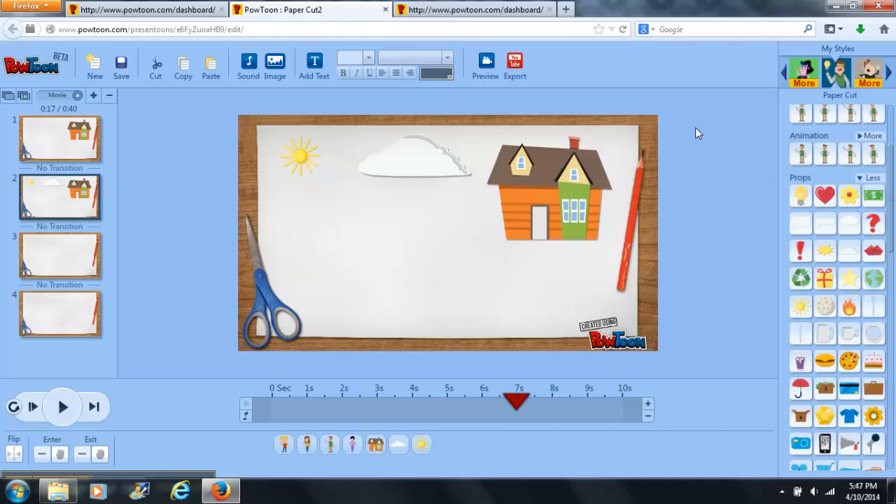
Add the video camera prop to slide 2 and shrink it to a small size below the cloud.
mouse_move(800, 198)
left_click_drag(890, 225, 893, 315)
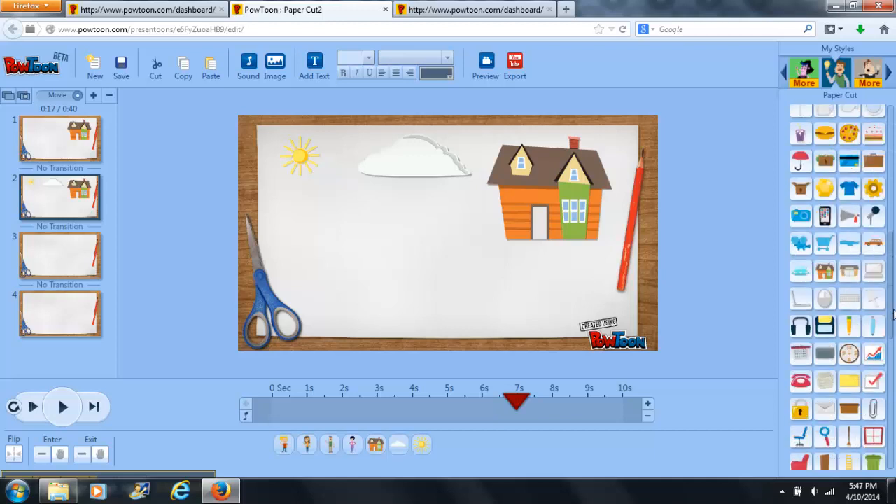
mouse_move(803, 243)
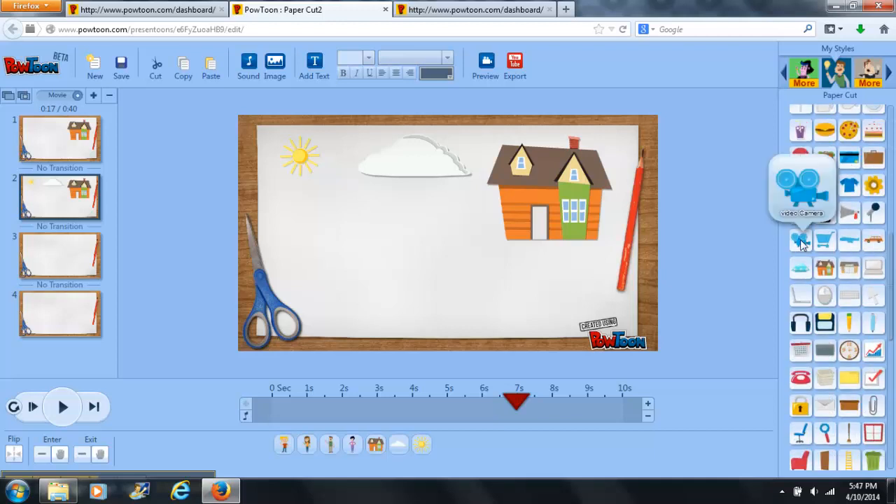
left_click(802, 243)
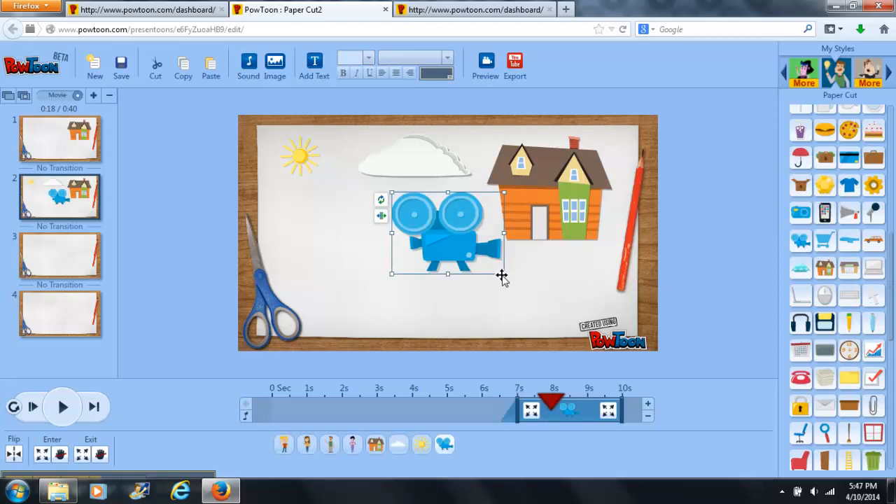
left_click_drag(503, 278, 423, 215)
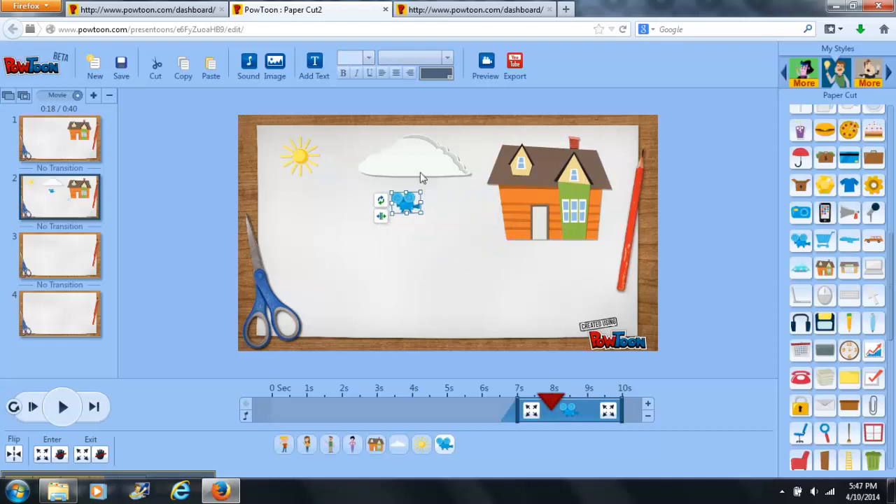
Rotate the video camera slightly counterclockwise and flip it horizontally.
left_click(420, 174)
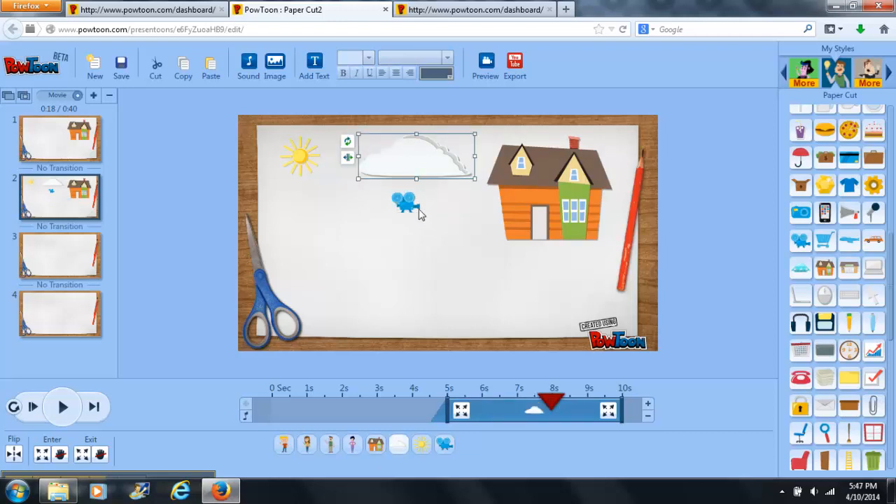
left_click(410, 205)
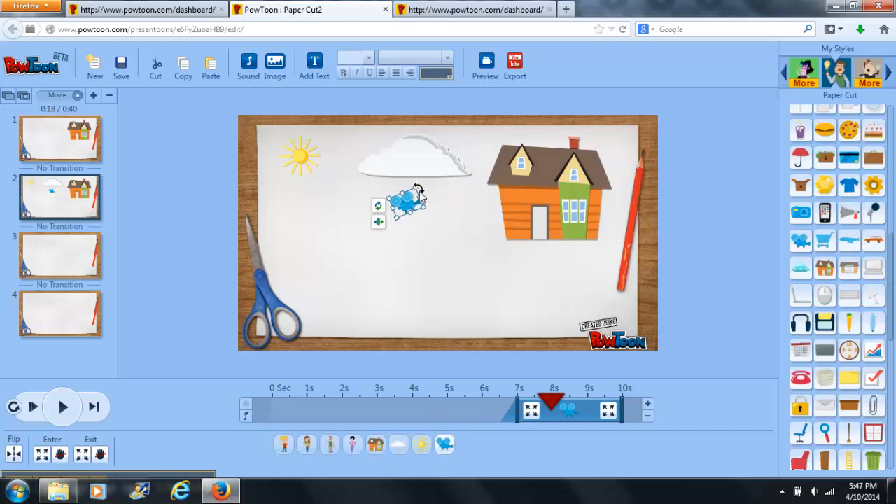
left_click_drag(422, 196, 423, 191)
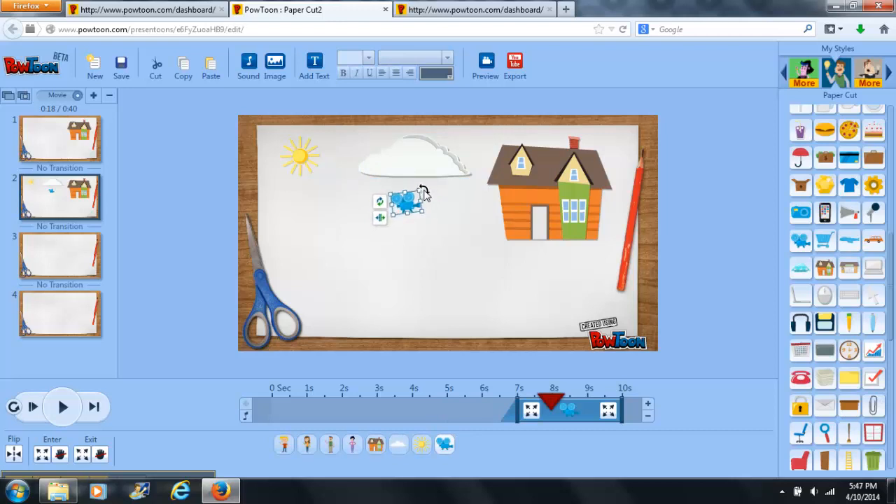
left_click(18, 456)
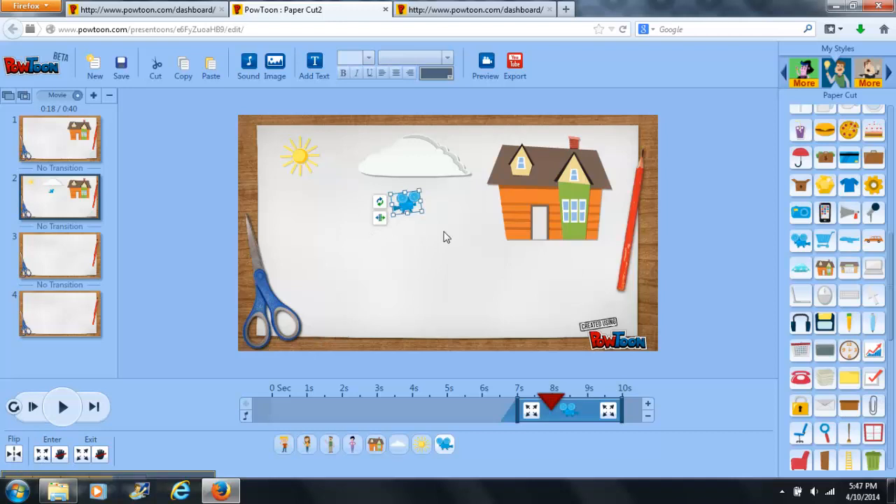
Move the house on slide 2 further toward the paper's upper-right corner.
left_click(542, 197)
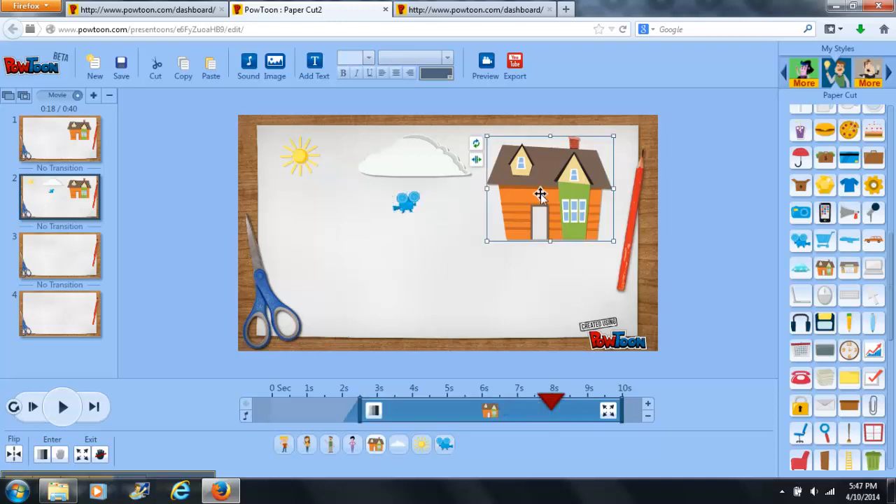
left_click_drag(541, 195, 576, 184)
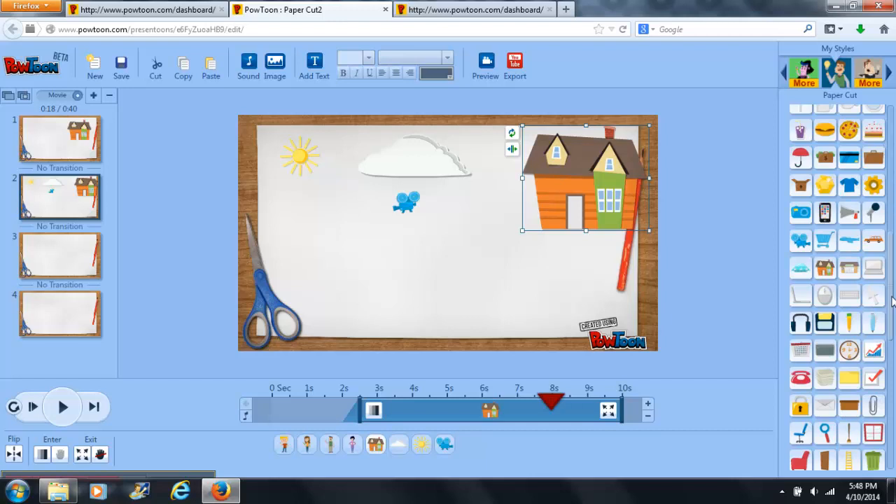
Add the Mom Wave animation to slide 2 and scale it down to about three quarters of its size.
left_click_drag(894, 304, 893, 156)
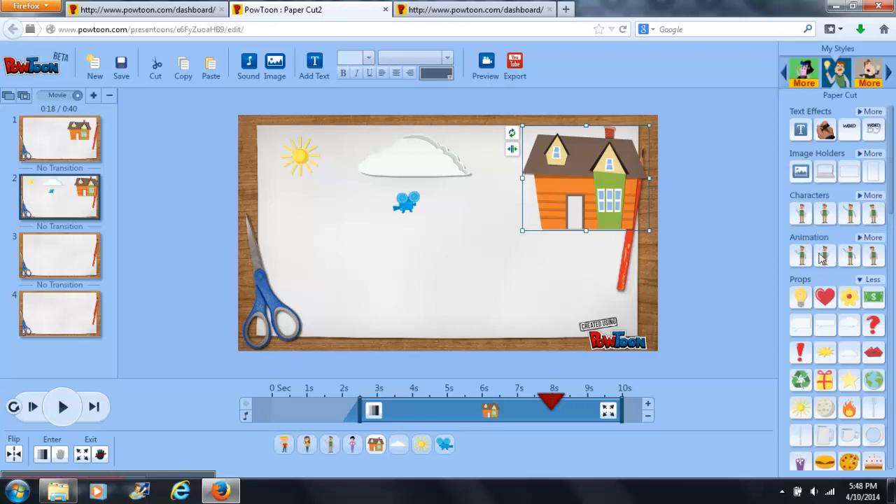
left_click(875, 238)
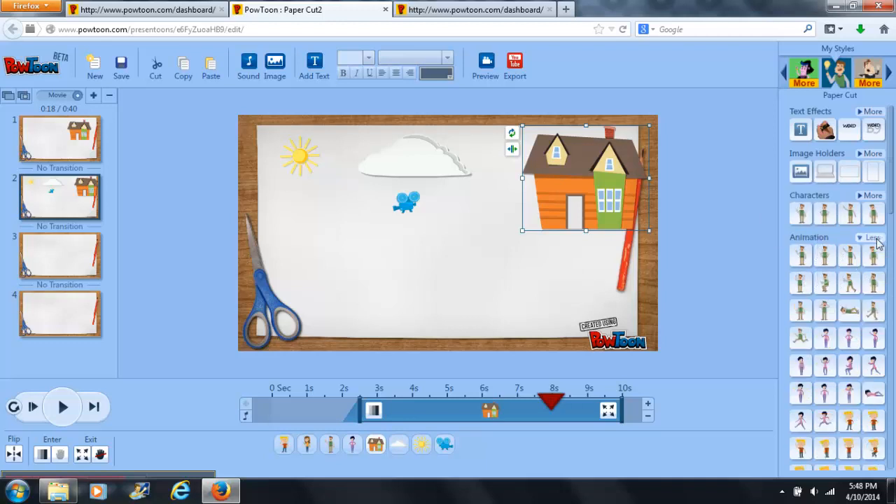
scroll(893, 218, "down", 3)
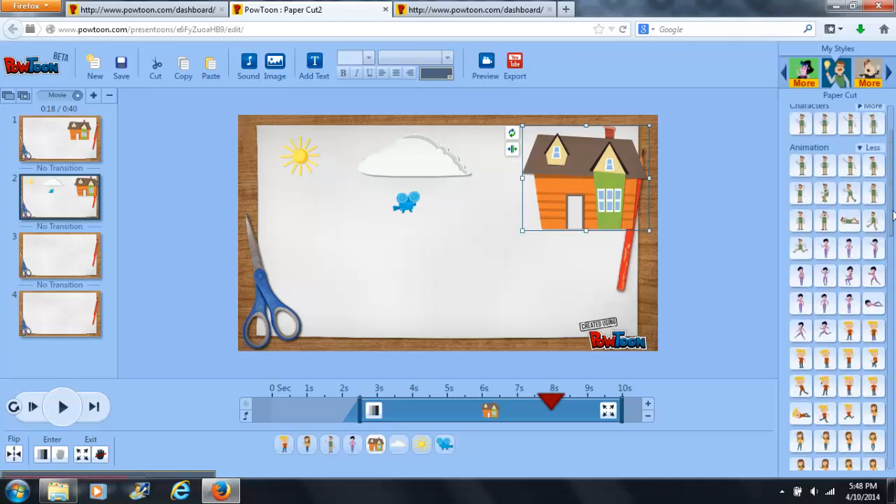
scroll(892, 217, "down", 1)
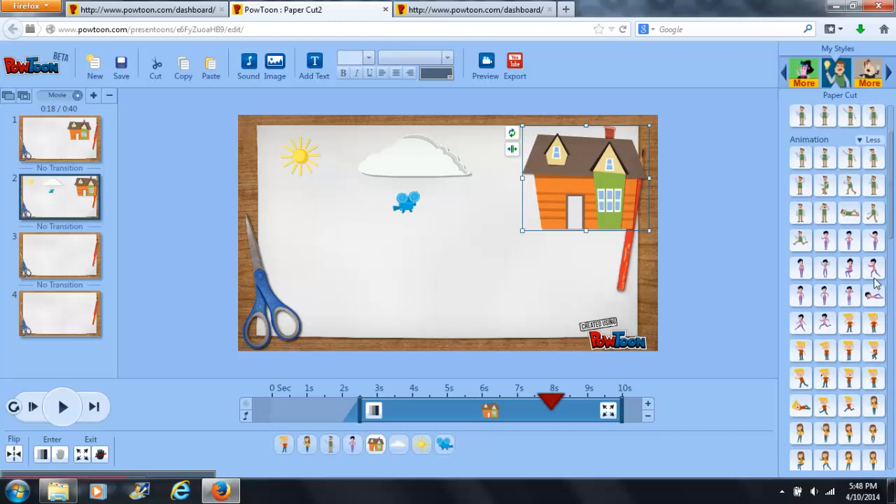
mouse_move(829, 240)
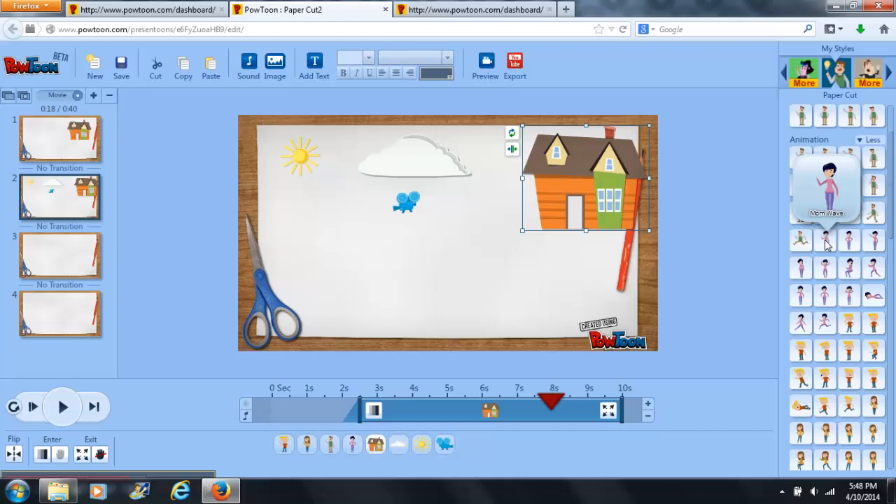
left_click(827, 242)
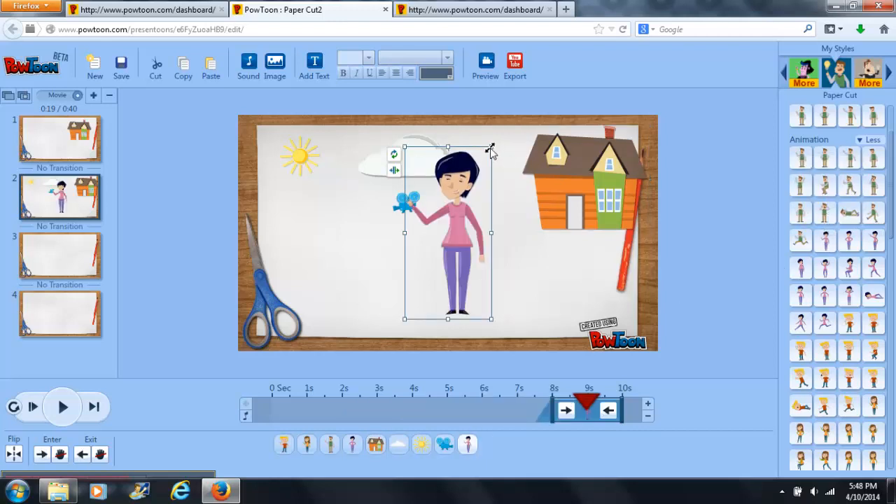
left_click_drag(493, 150, 474, 184)
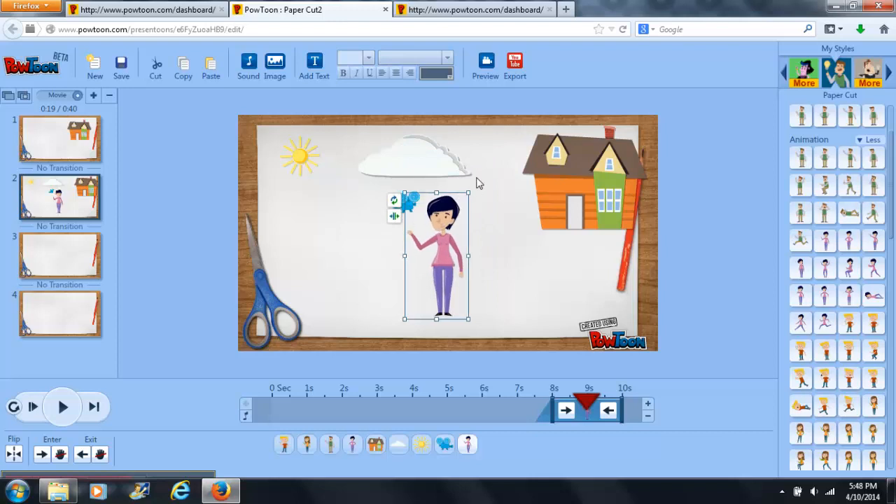
Place the waving mom below the sun and flip her horizontally so she waves toward the house.
left_click(461, 251)
left_click(442, 245)
left_click_drag(442, 244, 323, 234)
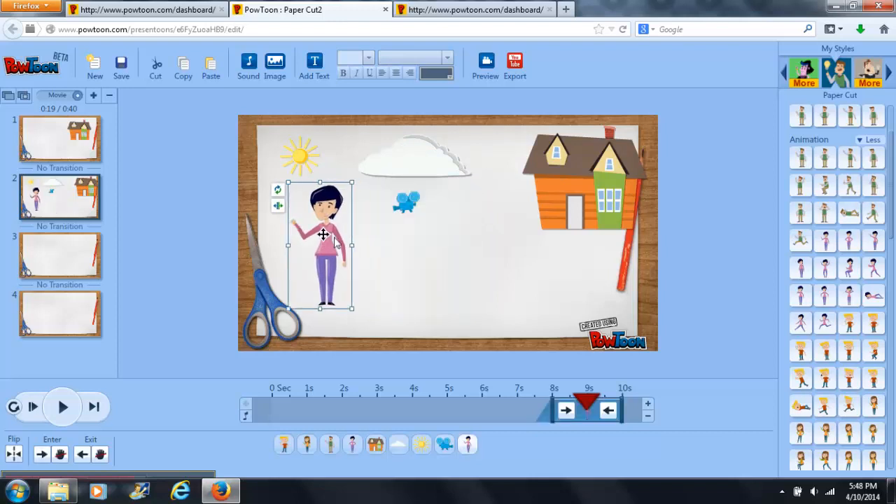
left_click(15, 454)
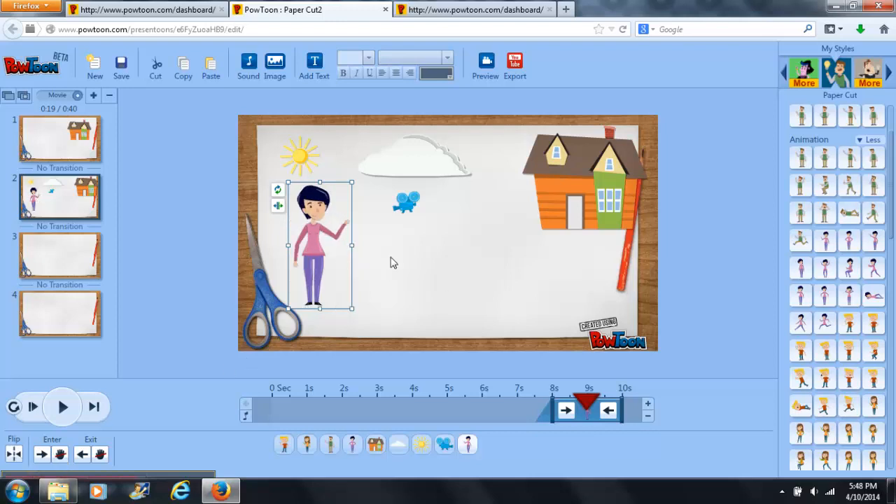
left_click(685, 238)
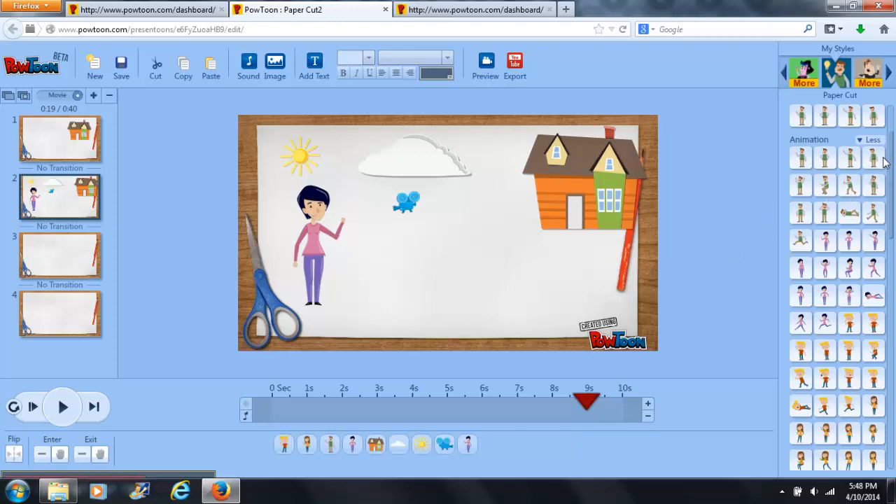
scroll(883, 168, "up", 3)
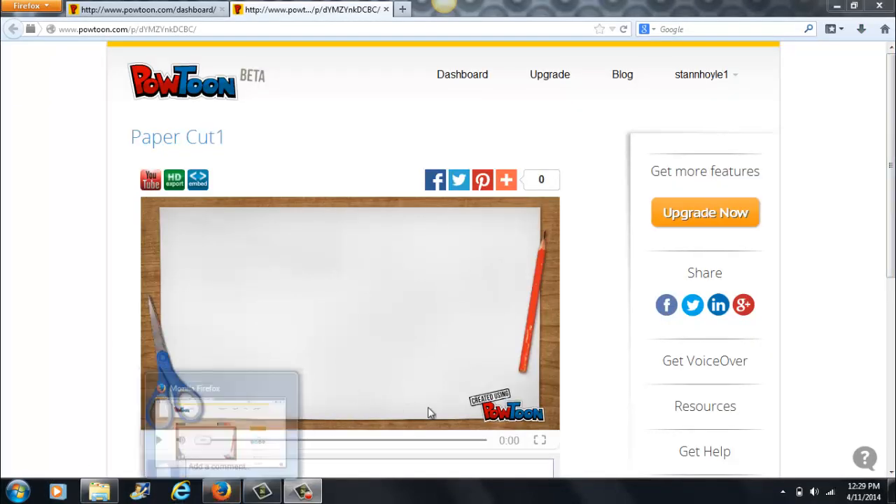
Play the published Paper Cut1 Powtoon and view it in full screen.
left_click(160, 442)
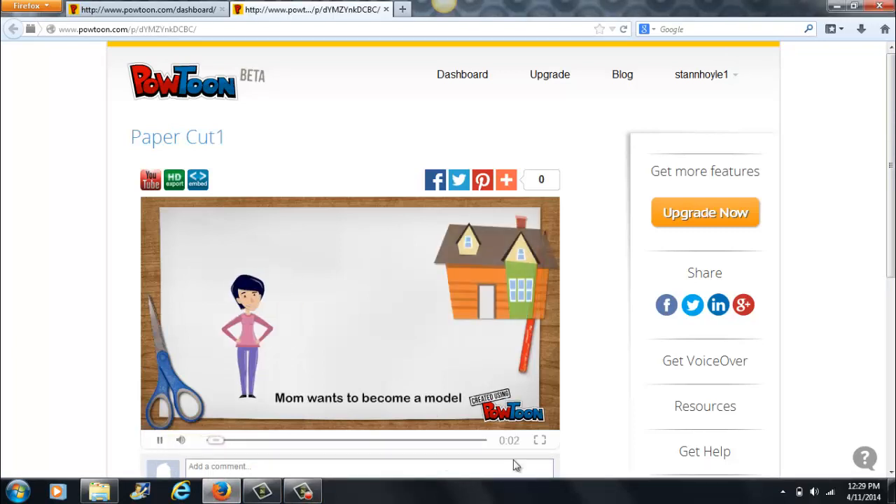
left_click(541, 443)
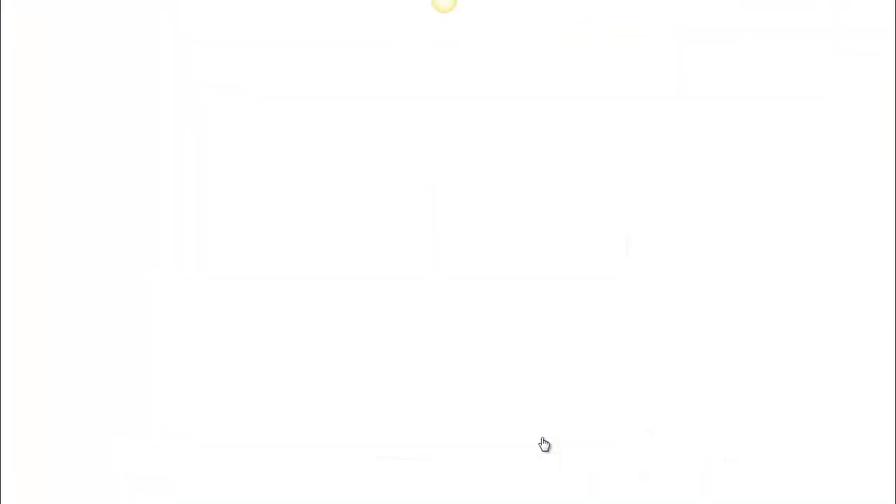